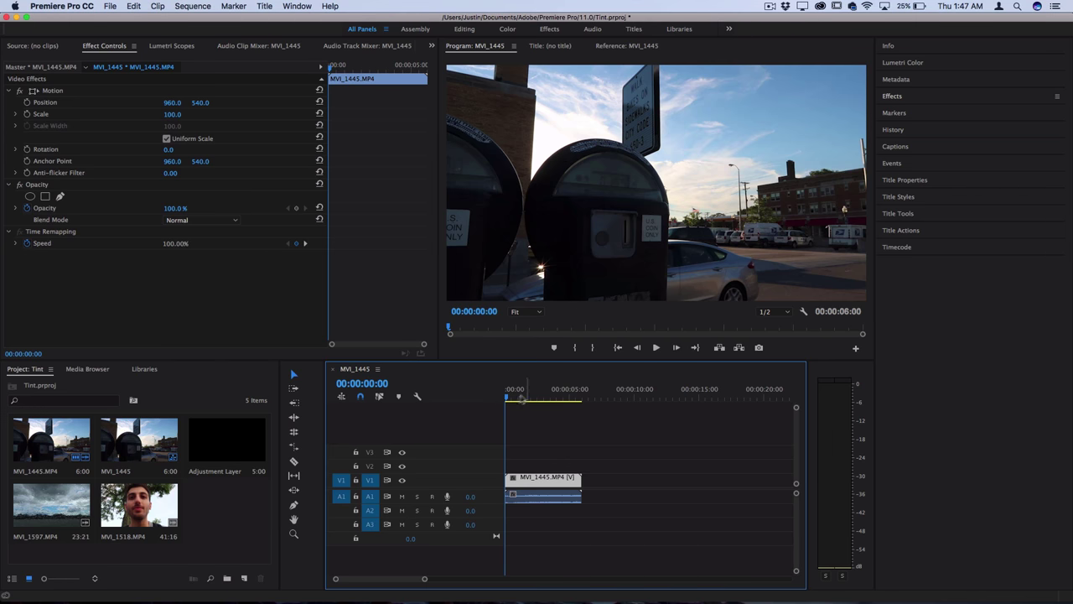
Preview the clip, then show the Video Effects > Color Correction list containing Tint.
{"action": "key", "text": "space"}
{"action": "key", "text": "space"}
{"action": "left_click", "coordinate": [896, 97]}
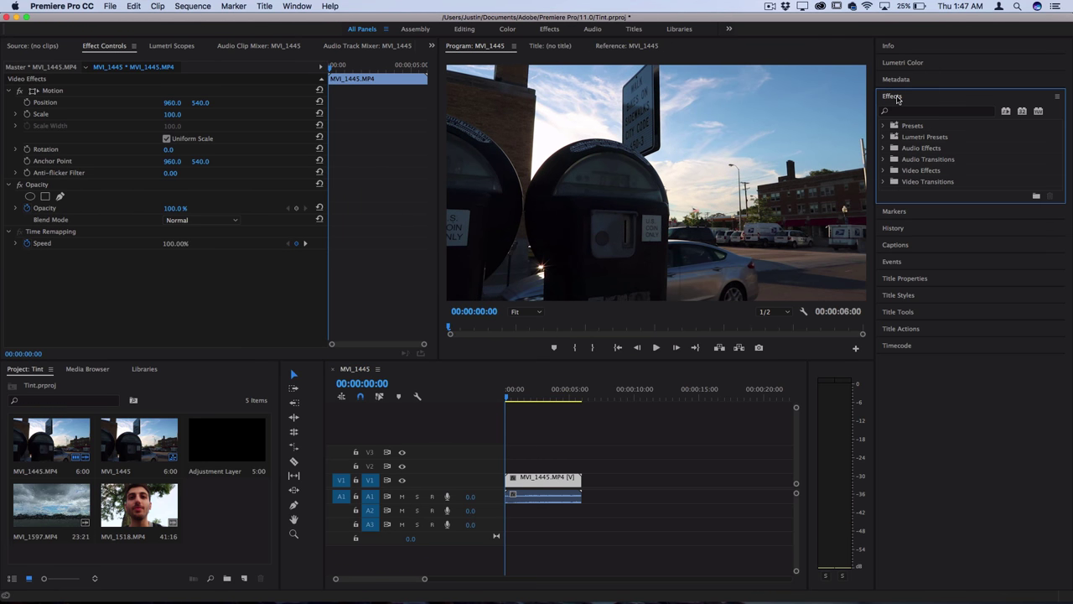
{"action": "left_click", "coordinate": [883, 172]}
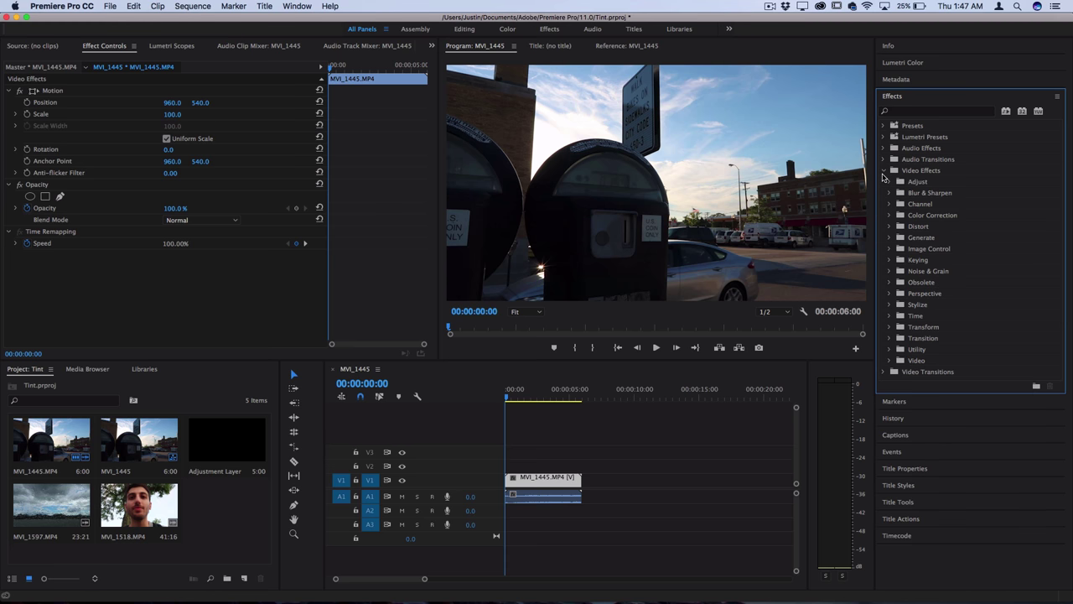
{"action": "left_click", "coordinate": [889, 215]}
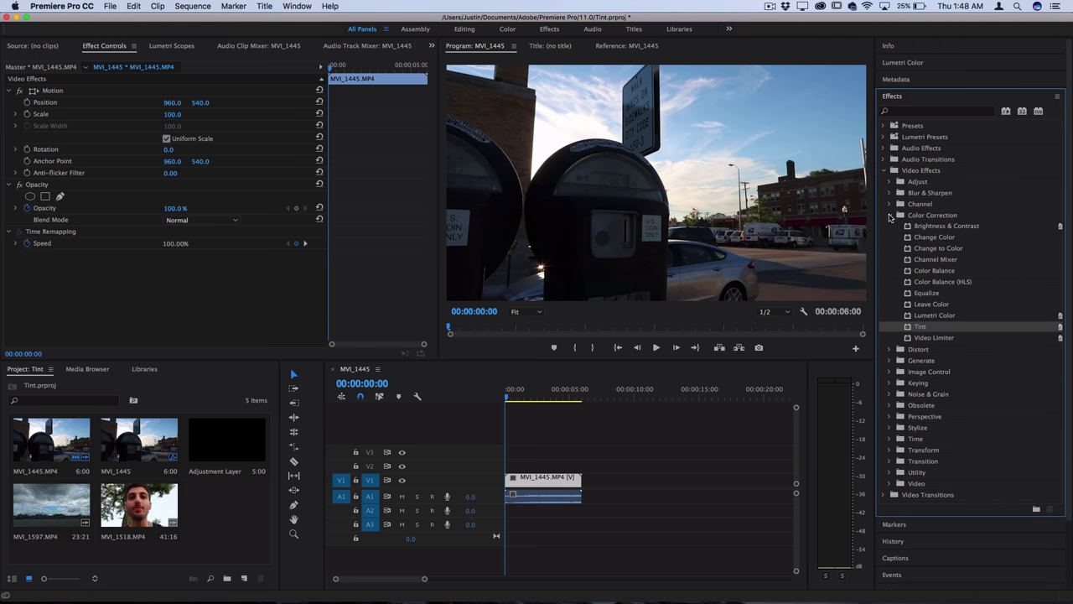
Create a new 1920×1080 adjustment layer in the Project panel with default settings.
{"action": "left_click", "coordinate": [25, 375]}
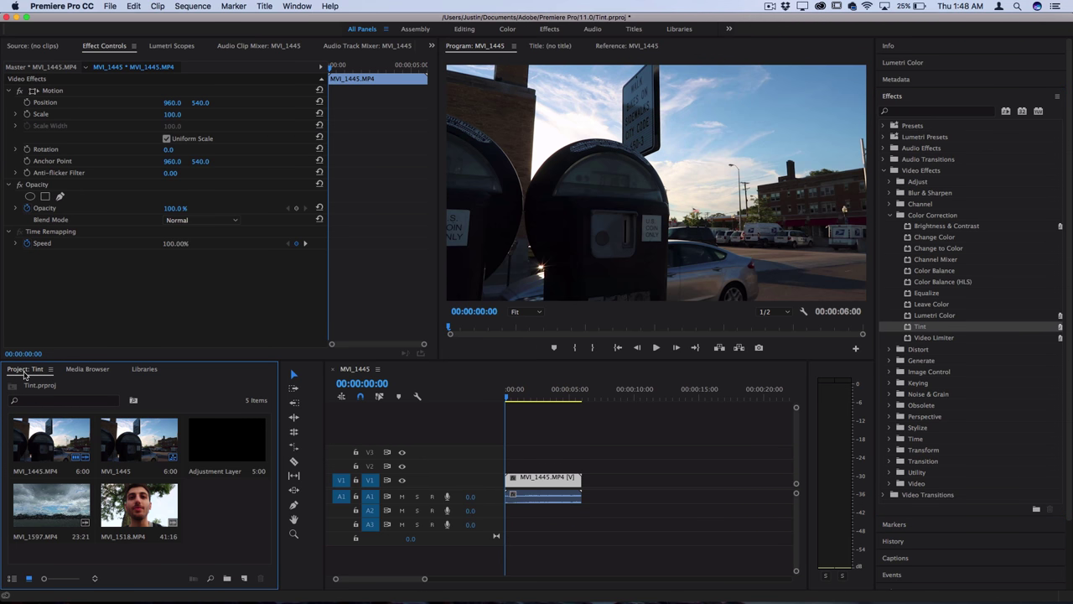
{"action": "left_click", "coordinate": [108, 6]}
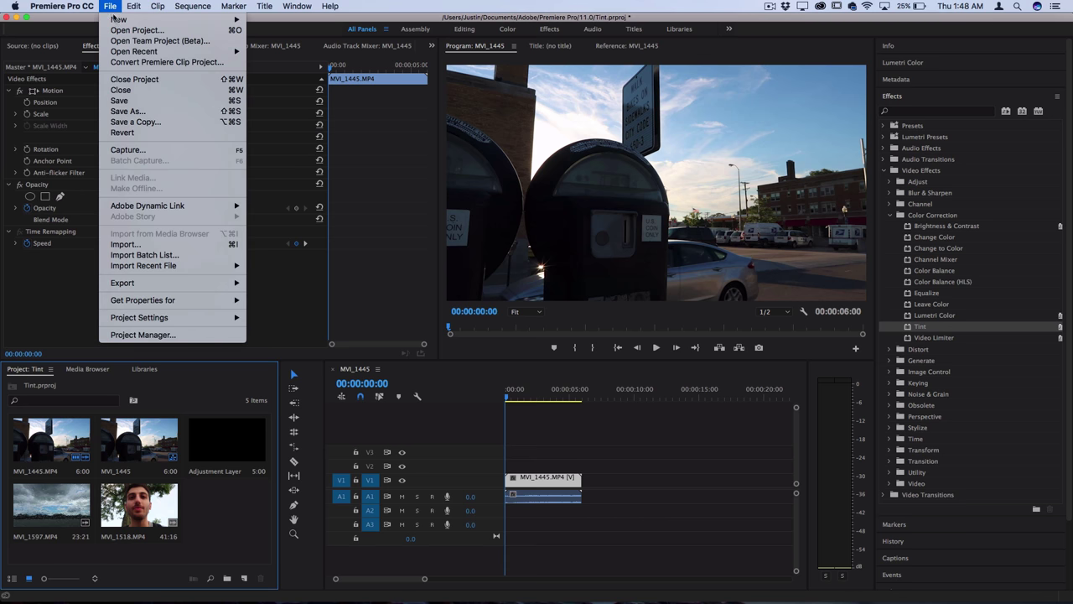
{"action": "mouse_move", "coordinate": [168, 18]}
{"action": "left_click", "coordinate": [289, 98]}
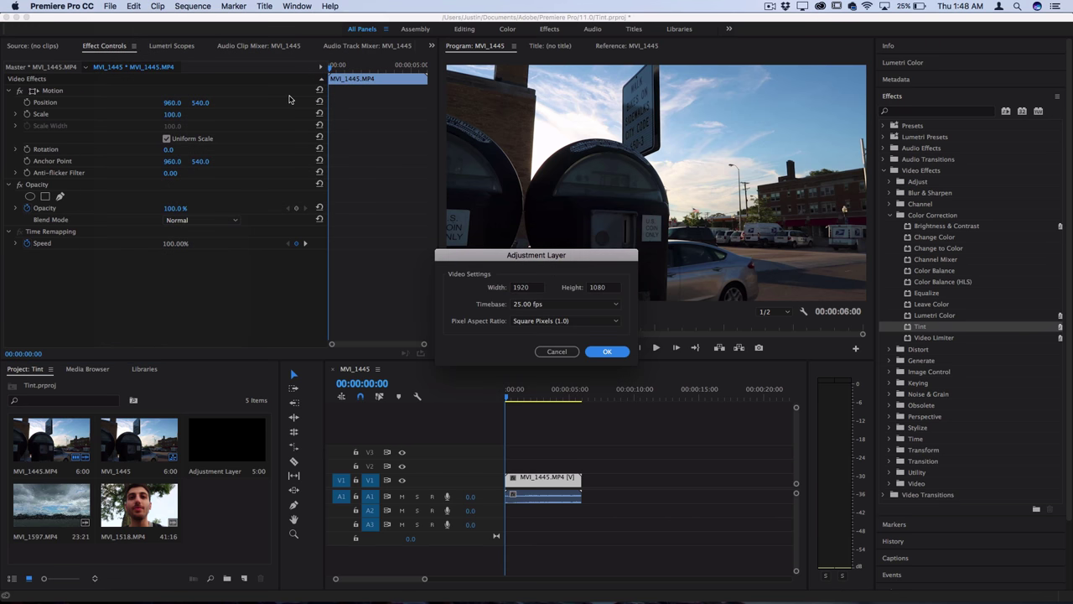
{"action": "key", "text": "Return"}
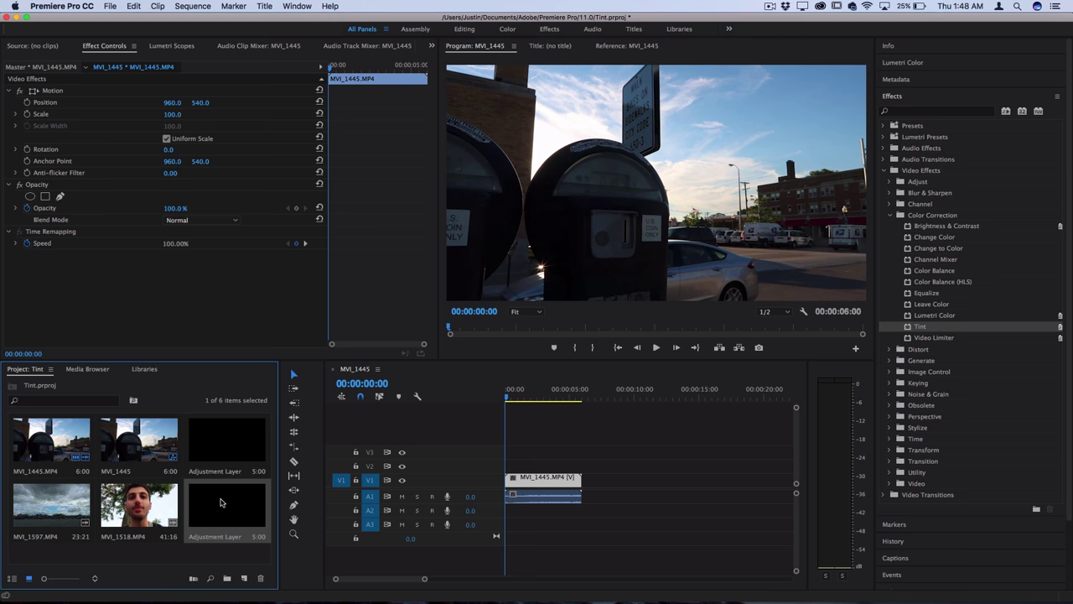
Place the adjustment layer on V2 above the parking-meter clip, trimmed to its 6-second length.
{"action": "left_click_drag", "start_coordinate": [221, 503], "coordinate": [496, 466]}
{"action": "left_click_drag", "start_coordinate": [568, 463], "coordinate": [579, 464]}
{"action": "left_click", "coordinate": [559, 466]}
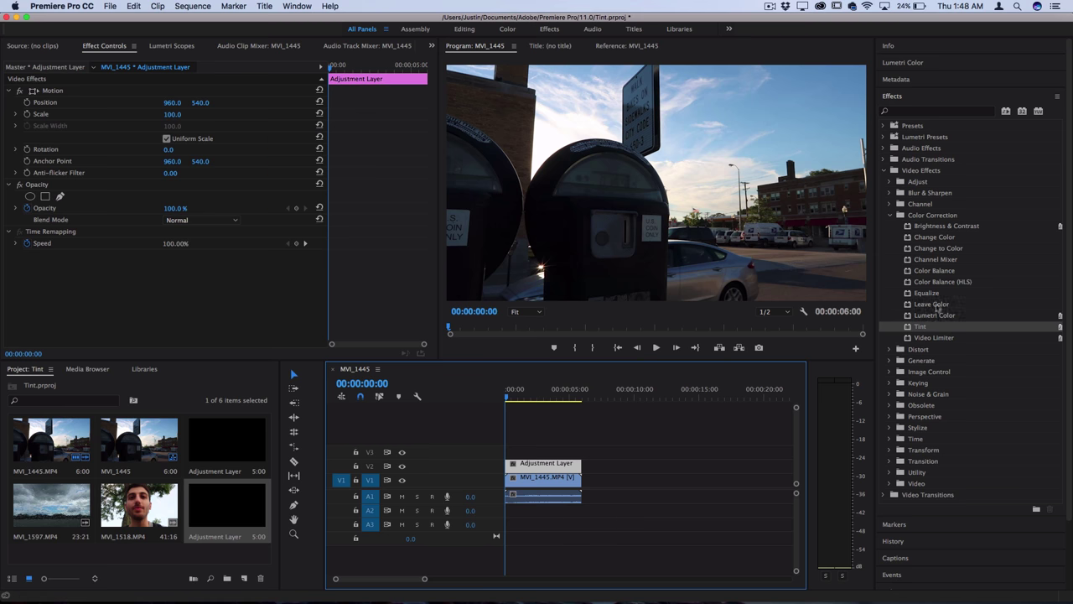
Apply Color Correction > Tint to the adjustment layer, turning the footage black and white.
{"action": "left_click_drag", "start_coordinate": [929, 327], "coordinate": [546, 463]}
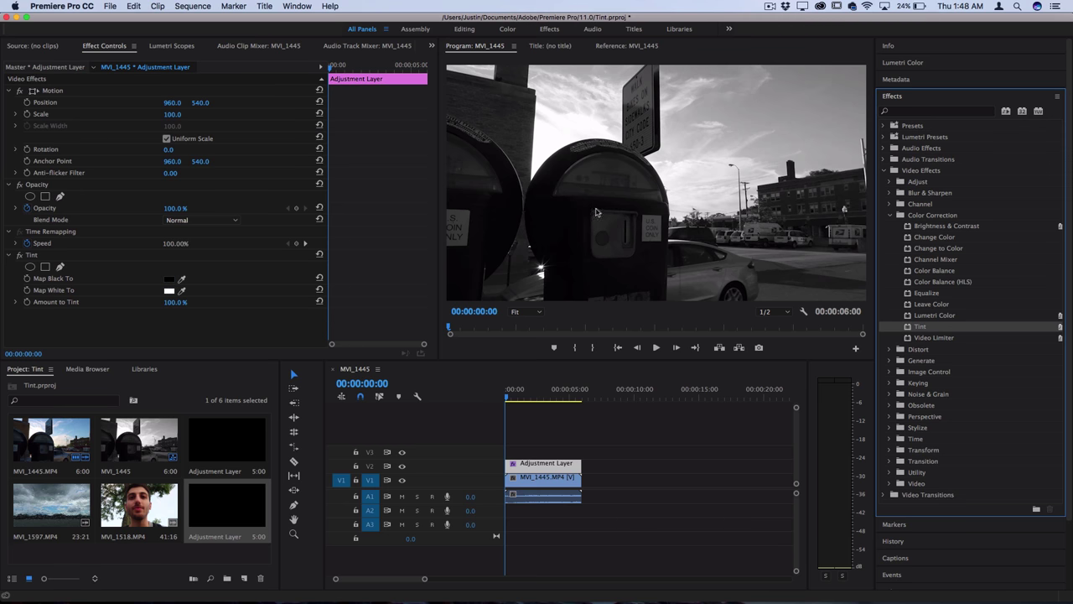
Set Tint's Map Black To colour to dark green 003C15.
{"action": "left_click", "coordinate": [169, 281]}
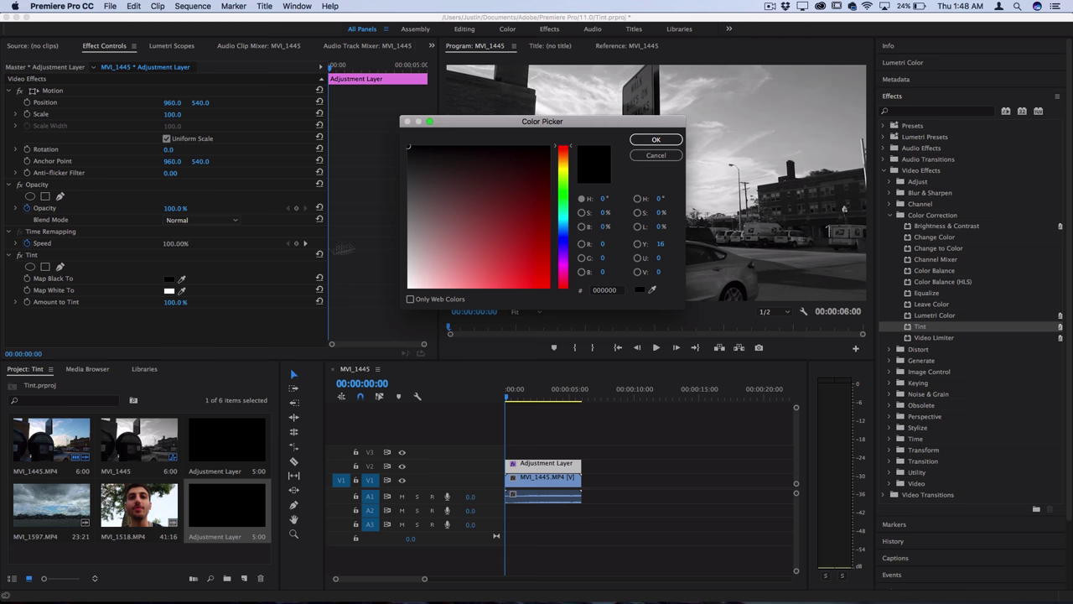
{"action": "left_click_drag", "start_coordinate": [510, 127], "coordinate": [709, 262]}
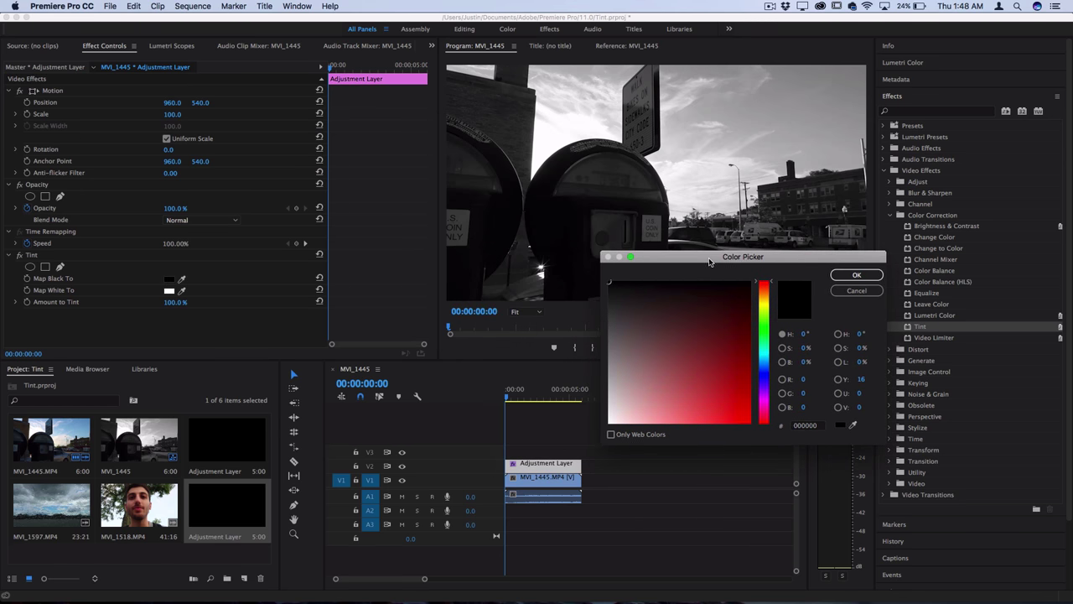
{"action": "left_click", "coordinate": [763, 336]}
{"action": "left_click", "coordinate": [748, 314]}
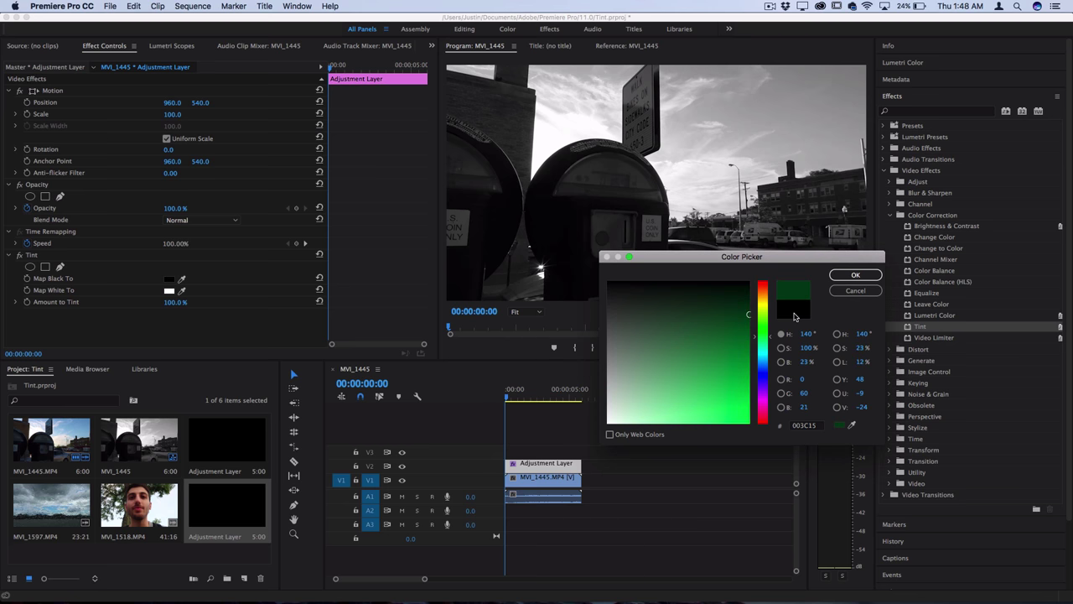
{"action": "left_click", "coordinate": [855, 275]}
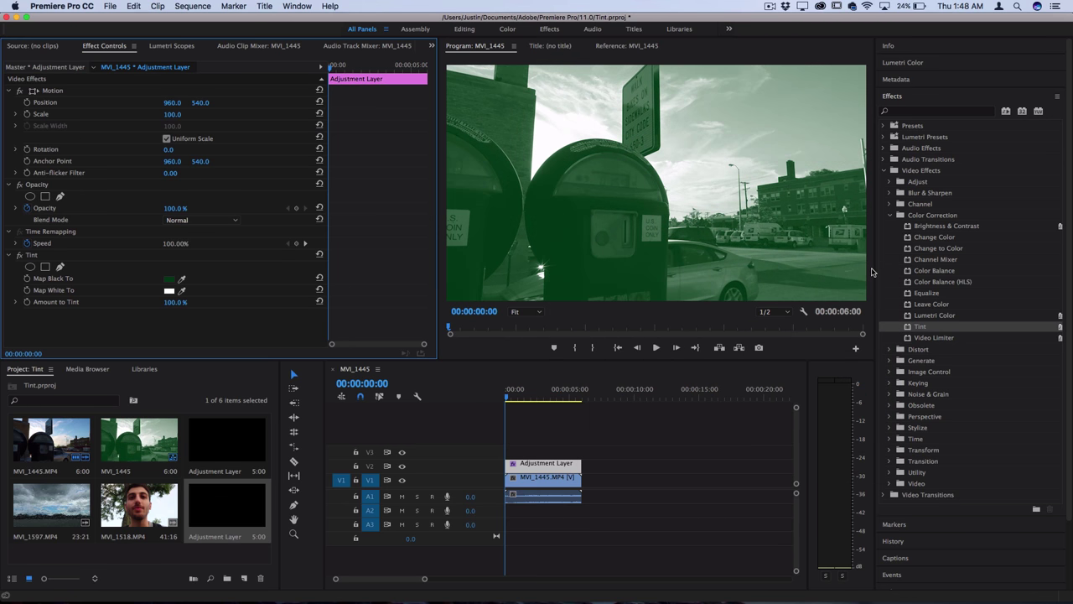
Set Tint's Map White To colour to bright yellow FFD200.
{"action": "left_click", "coordinate": [170, 290]}
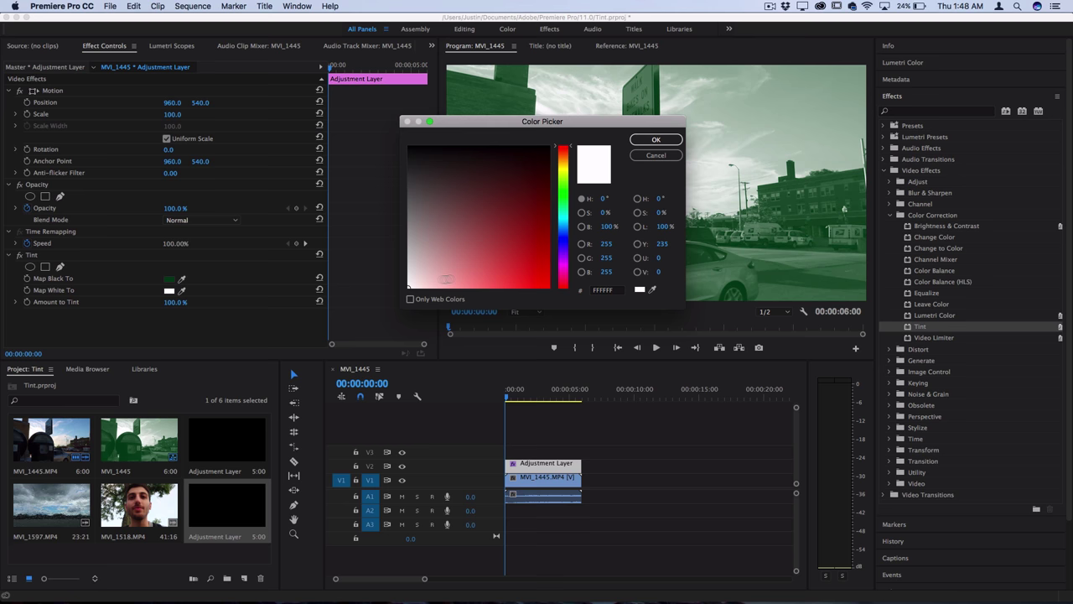
{"action": "left_click", "coordinate": [564, 167]}
{"action": "left_click_drag", "start_coordinate": [532, 268], "coordinate": [547, 285]}
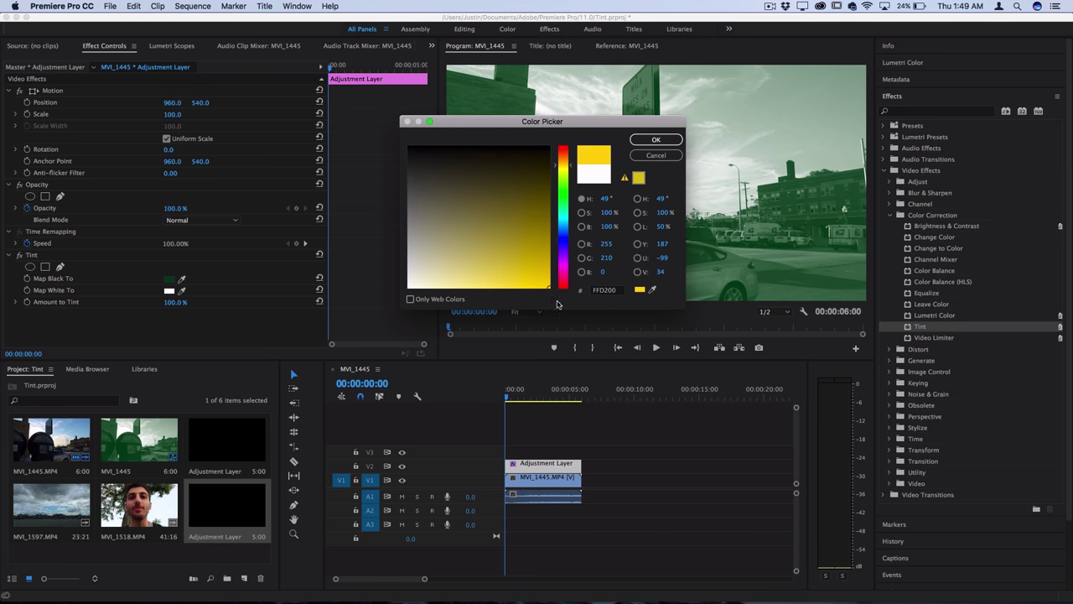
{"action": "left_click", "coordinate": [655, 140]}
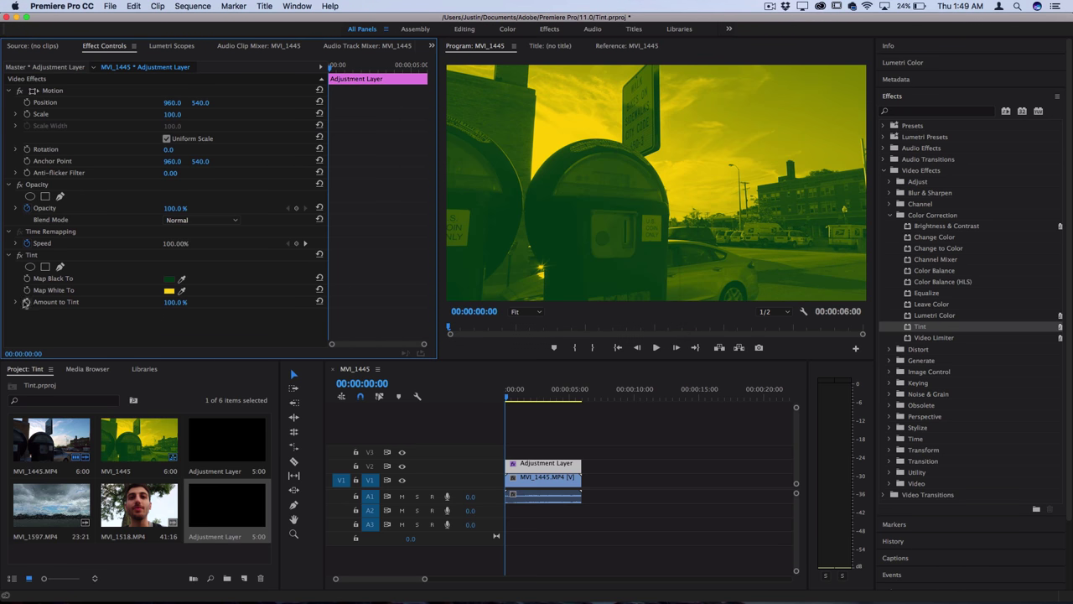
Set Tint's Amount to Tint to 59%.
{"action": "left_click", "coordinate": [16, 302]}
{"action": "left_click", "coordinate": [16, 302]}
{"action": "left_click", "coordinate": [170, 303]}
{"action": "type", "text": "59"}
{"action": "key", "text": "Return"}
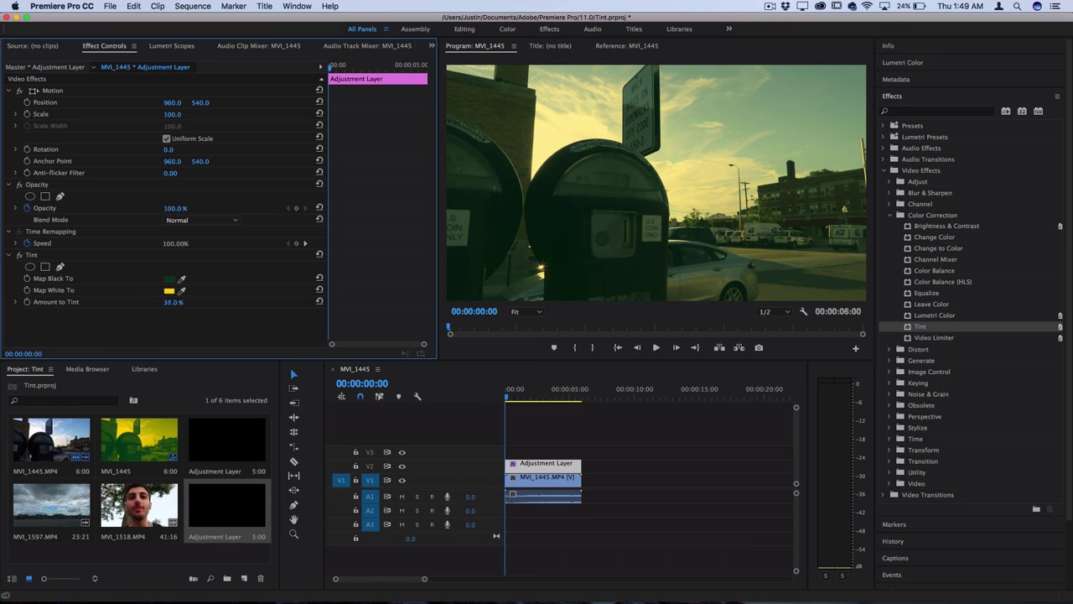
Lower Amount to Tint to about 39%, preview playback, then raise it back to 100%.
{"action": "left_click_drag", "start_coordinate": [173, 302], "coordinate": [174, 302]}
{"action": "left_click", "coordinate": [459, 398]}
{"action": "key", "text": "space"}
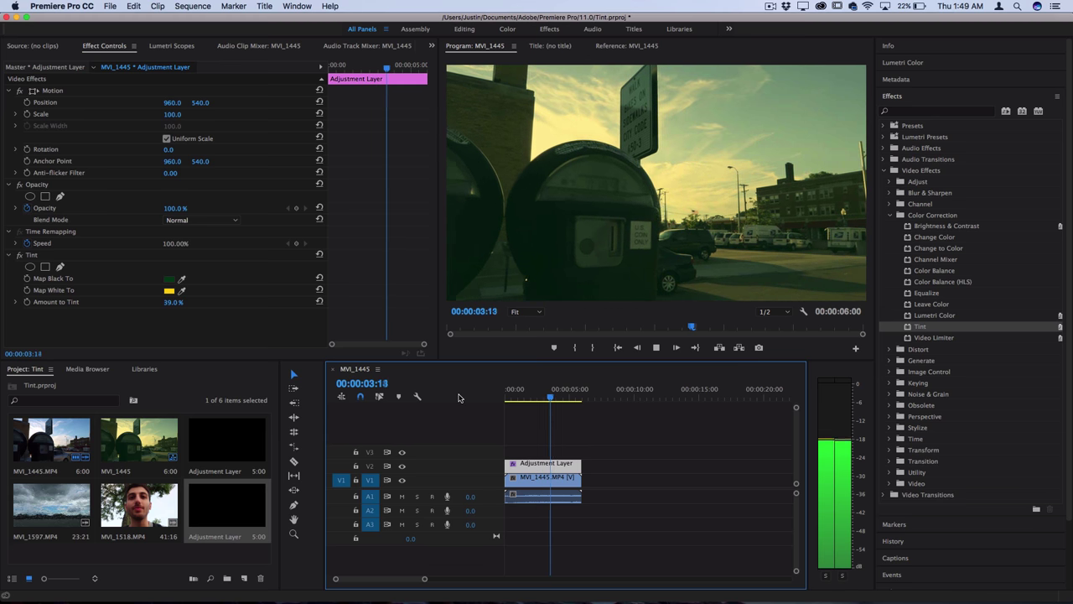
{"action": "key", "text": "space"}
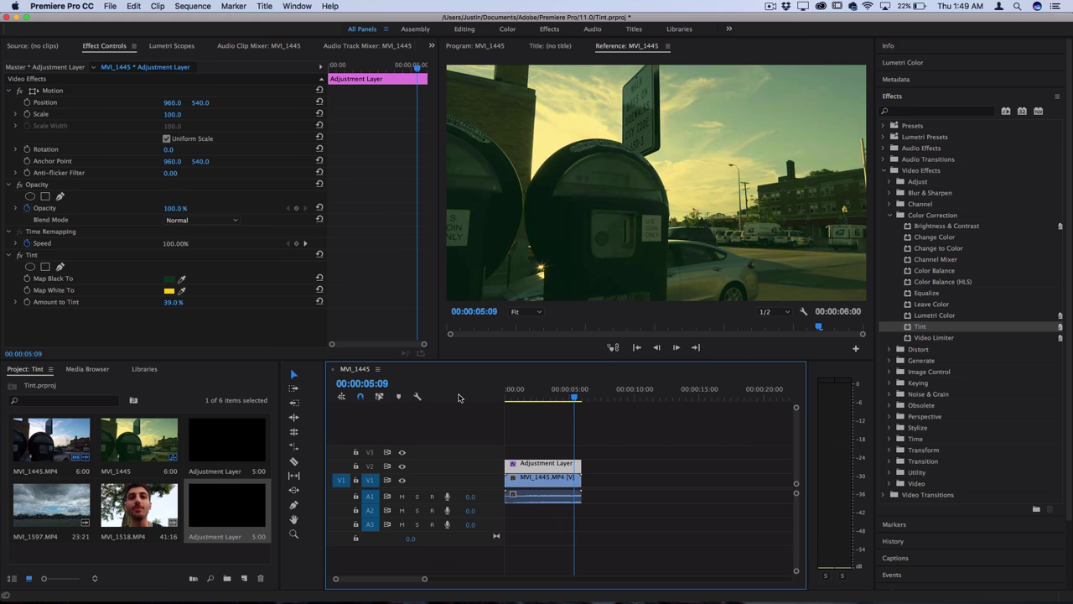
{"action": "mouse_move", "coordinate": [172, 302]}
{"action": "left_mouse_down"}
{"action": "mouse_move", "coordinate": [197, 302]}
{"action": "mouse_move", "coordinate": [177, 303]}
{"action": "left_mouse_up"}
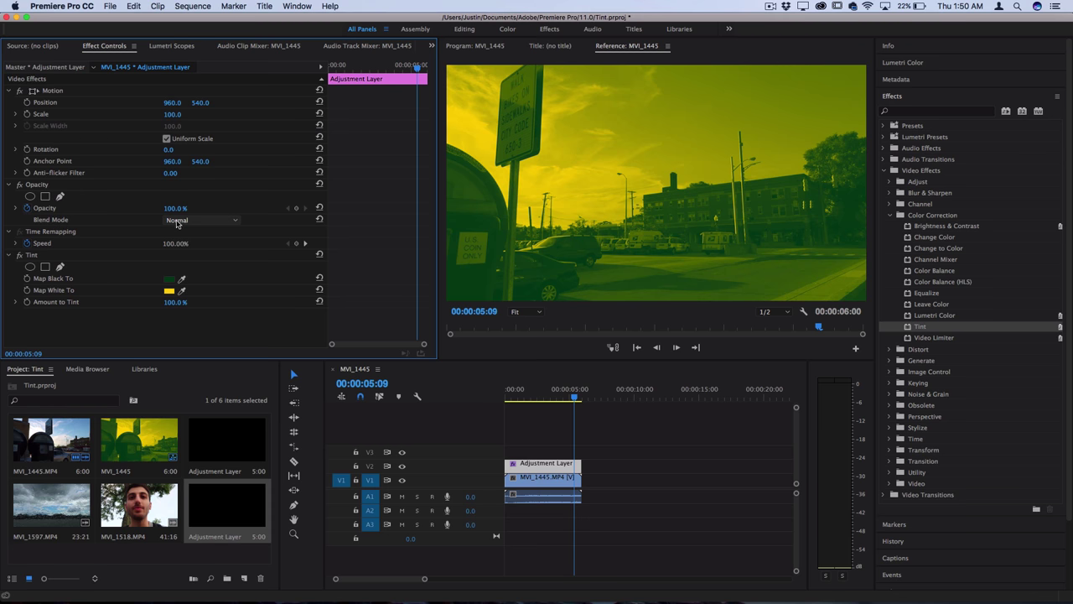
{"action": "left_click", "coordinate": [176, 221]}
{"action": "left_click", "coordinate": [192, 270]}
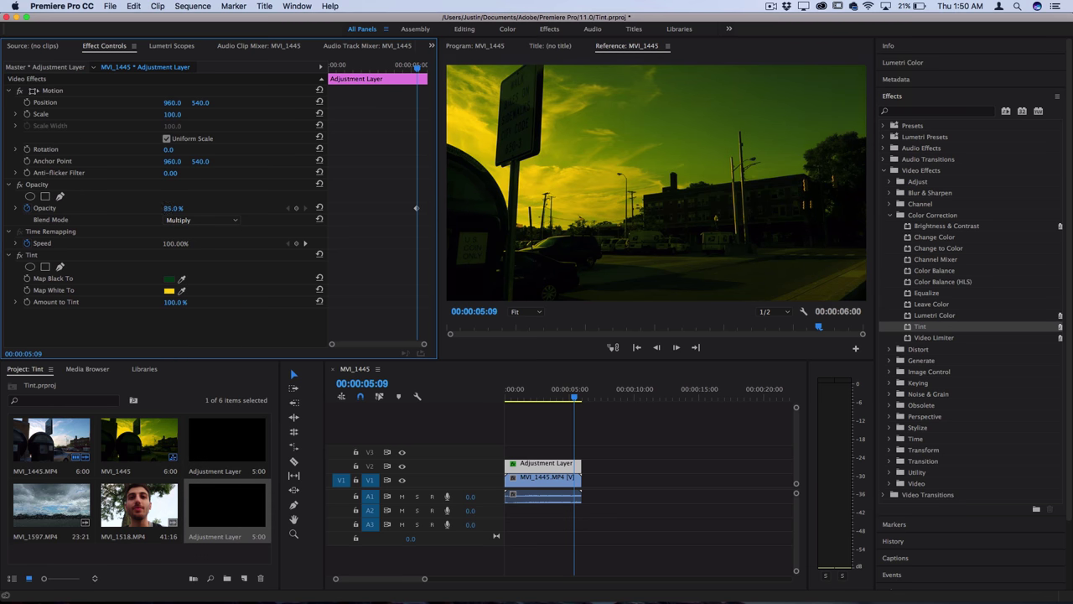
{"action": "left_click_drag", "start_coordinate": [174, 208], "coordinate": [134, 208]}
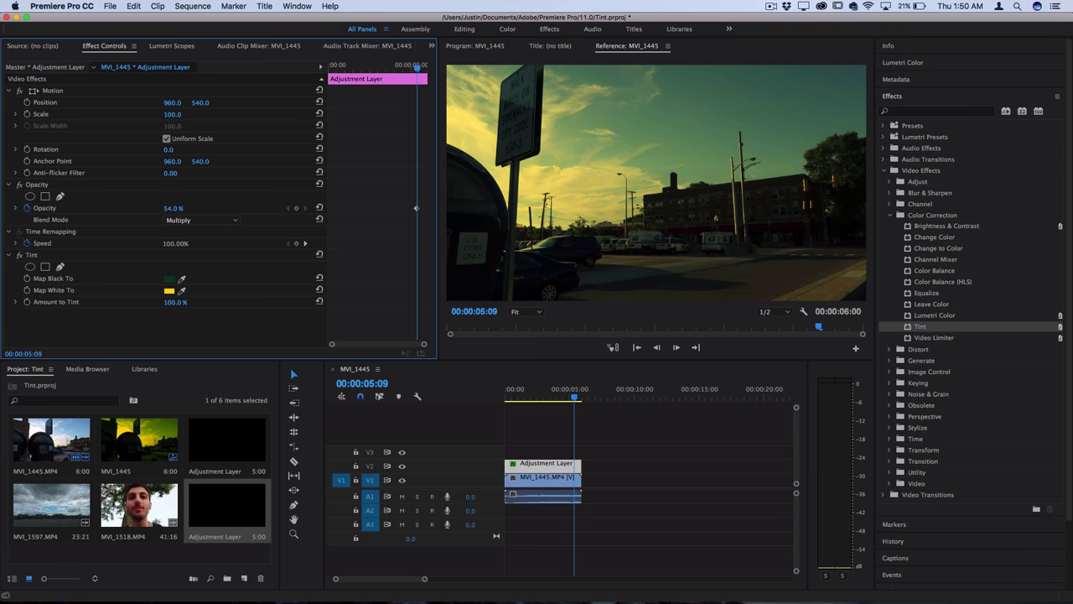
{"action": "left_click", "coordinate": [181, 219]}
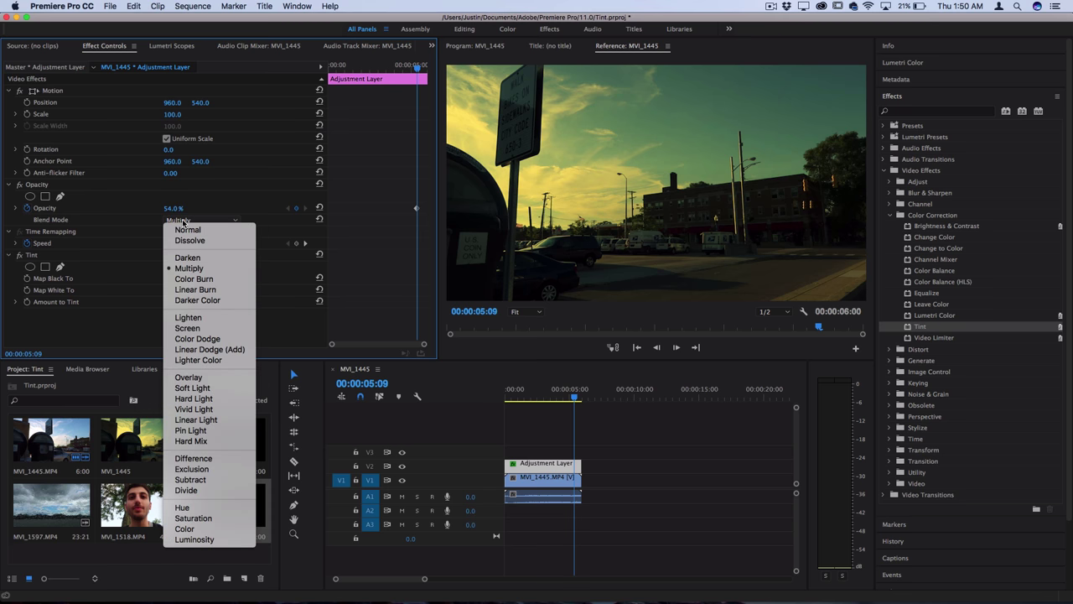
{"action": "left_click", "coordinate": [196, 377]}
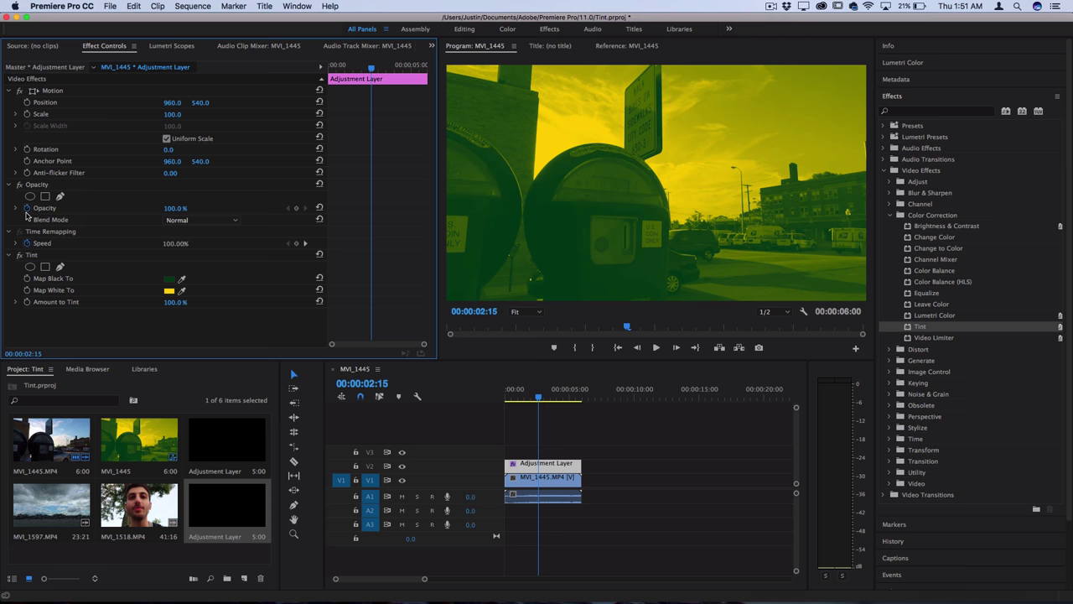
{"action": "left_click", "coordinate": [27, 208]}
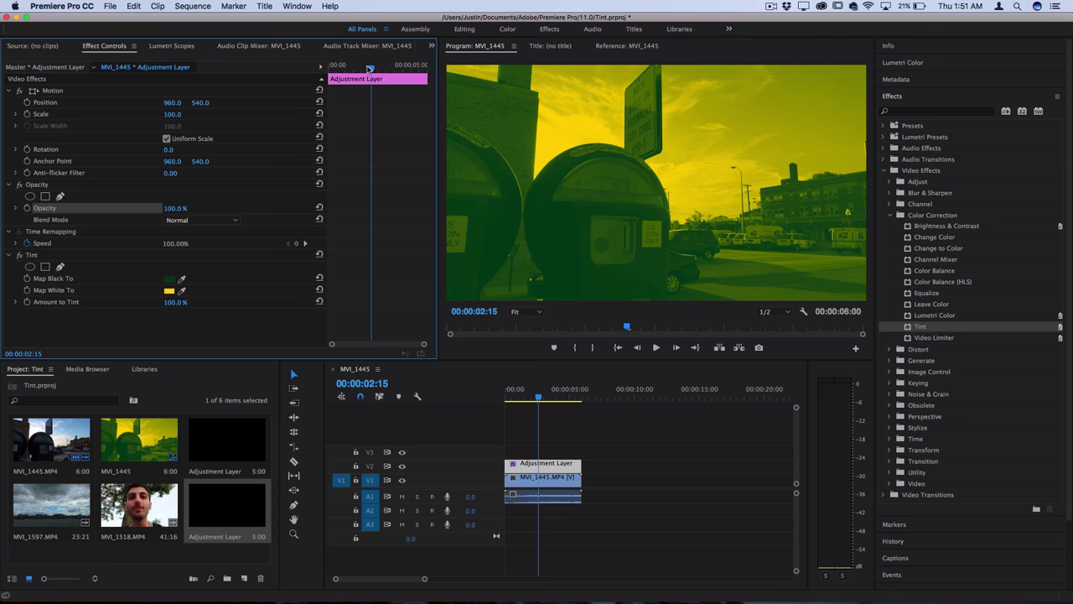
Replay the sequence from the start, then set Tint's Map Black To to pure black 000000.
{"action": "key", "text": "Home"}
{"action": "key", "text": "space"}
{"action": "key", "text": "shift+4"}
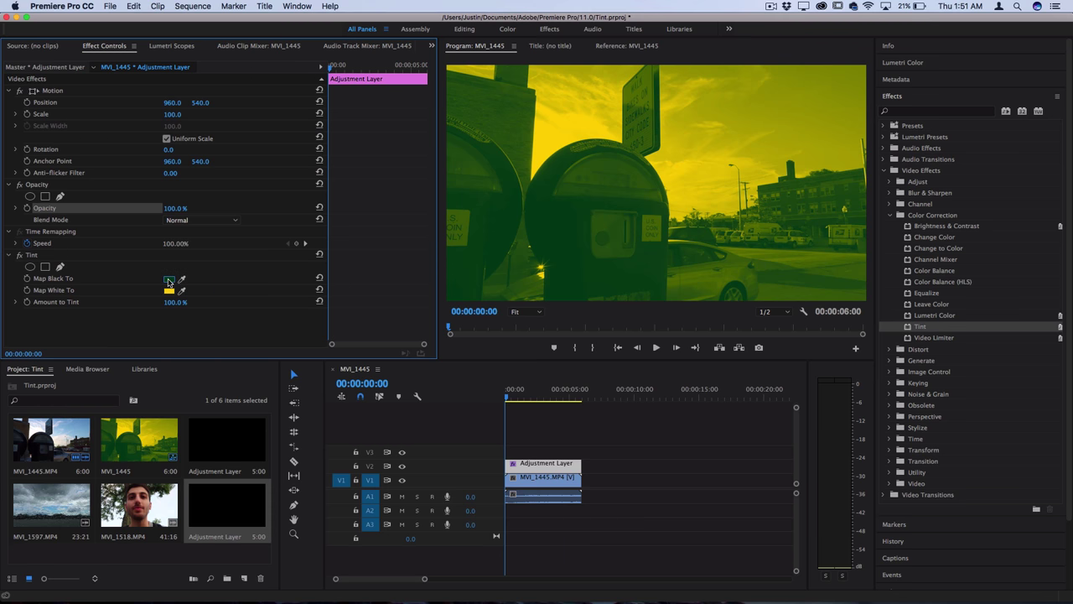
{"action": "left_click", "coordinate": [169, 282]}
{"action": "left_click_drag", "start_coordinate": [529, 206], "coordinate": [529, 70]}
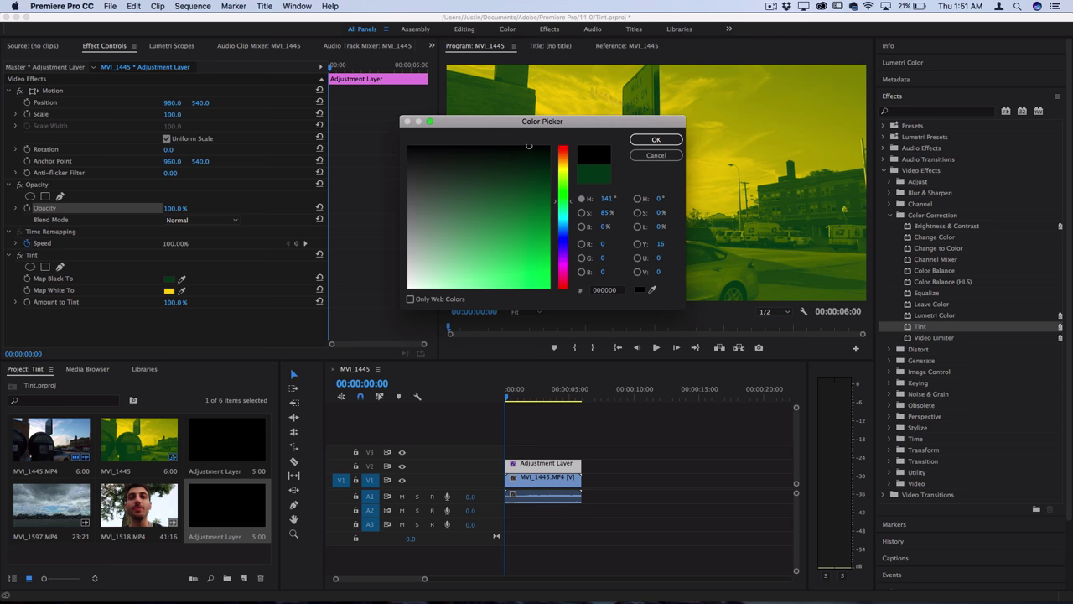
{"action": "left_click", "coordinate": [657, 140]}
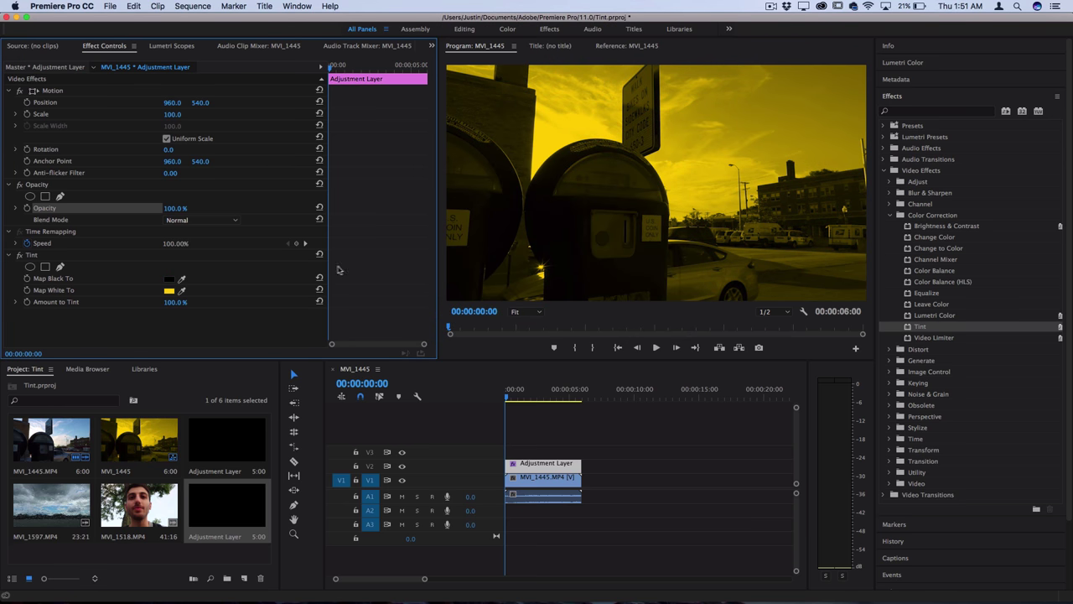
Set Tint's Map White To to red FF0000, turning the clip red and black.
{"action": "left_click", "coordinate": [169, 292]}
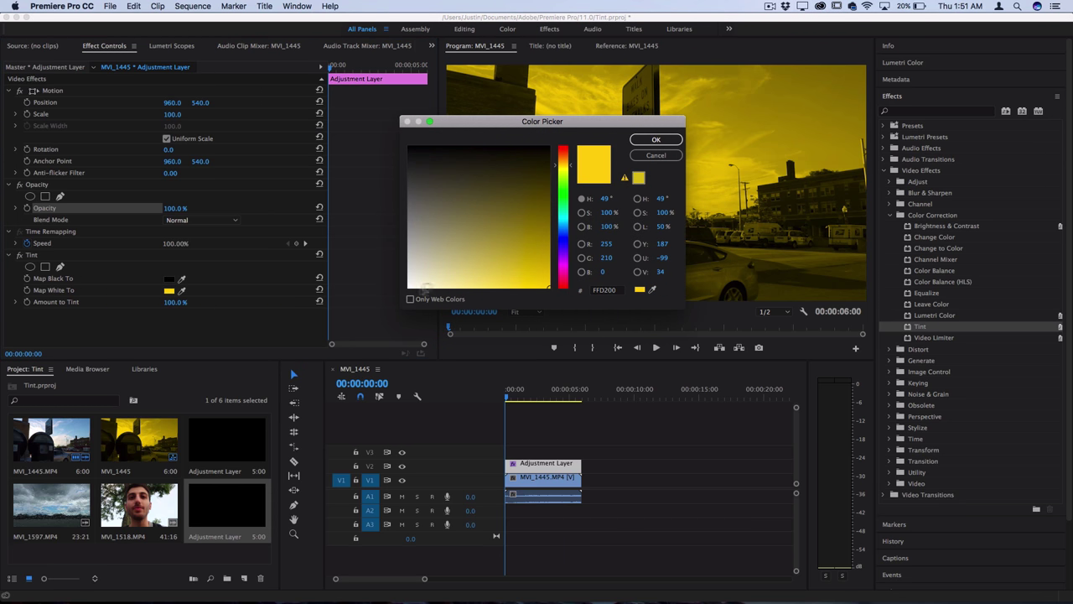
{"action": "left_click_drag", "start_coordinate": [566, 268], "coordinate": [565, 334]}
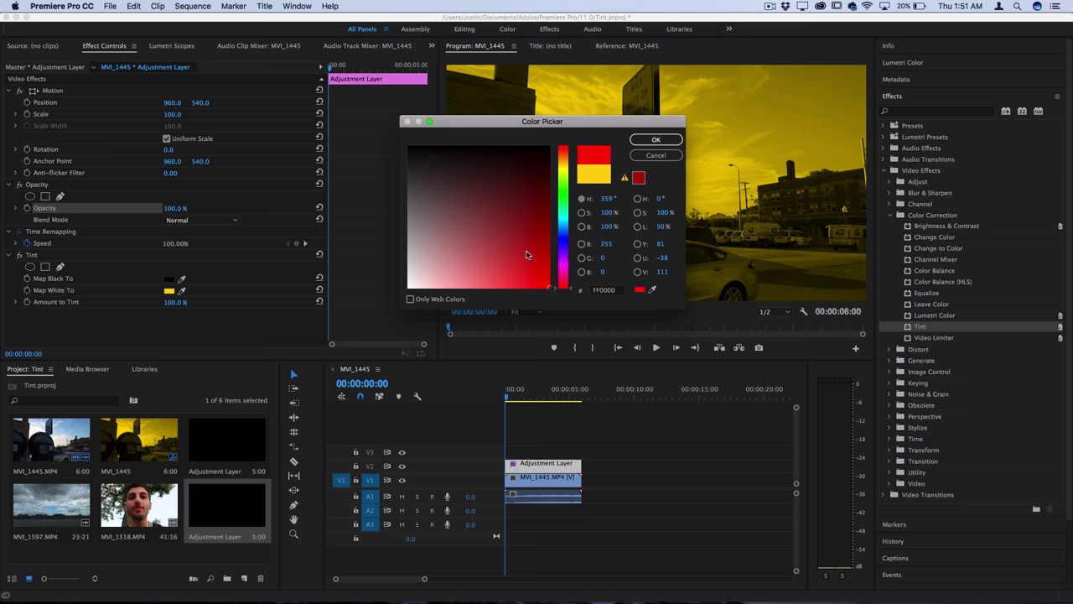
{"action": "left_click", "coordinate": [656, 140]}
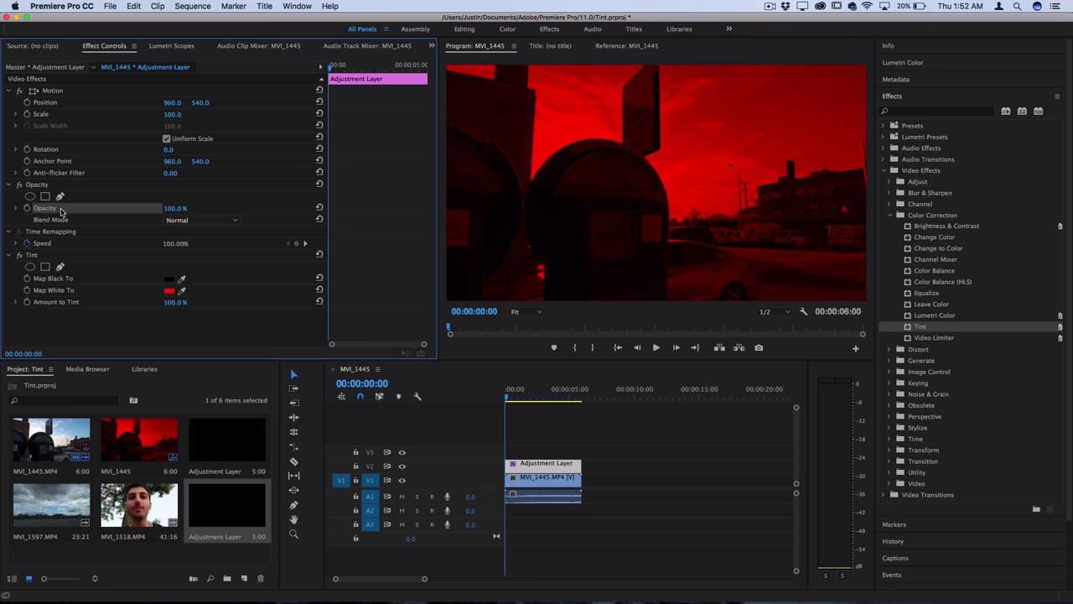
Keyframe the tint layer's opacity at 0% at the start and 100% at 00:00:00:24.
{"action": "left_click", "coordinate": [27, 210]}
{"action": "left_click_drag", "start_coordinate": [175, 208], "coordinate": [109, 207]}
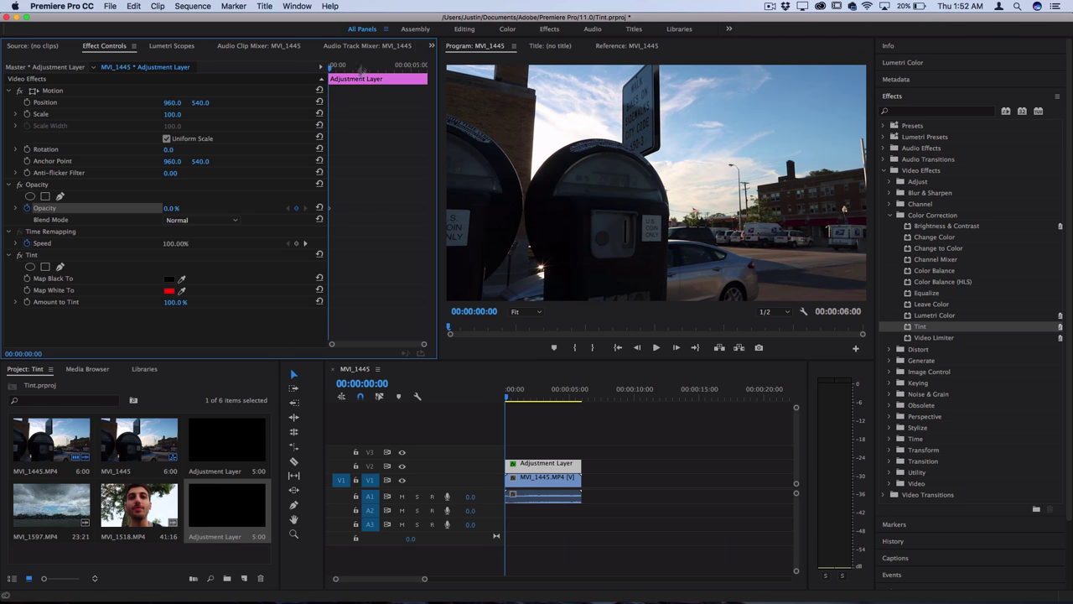
{"action": "key", "text": "space"}
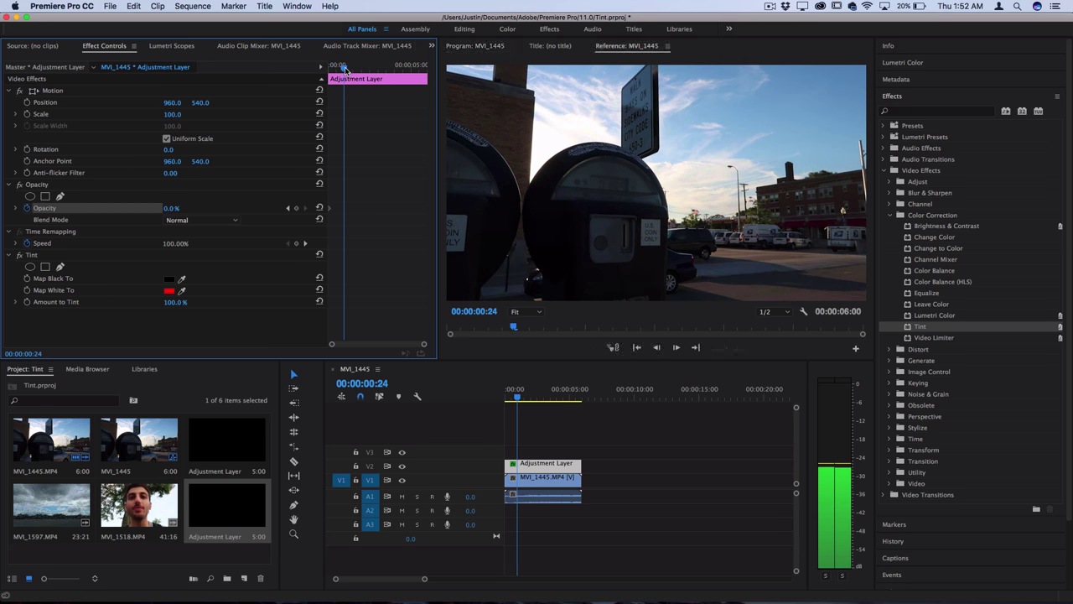
{"action": "left_click", "coordinate": [170, 208]}
{"action": "type", "text": "100"}
{"action": "key", "text": "Return"}
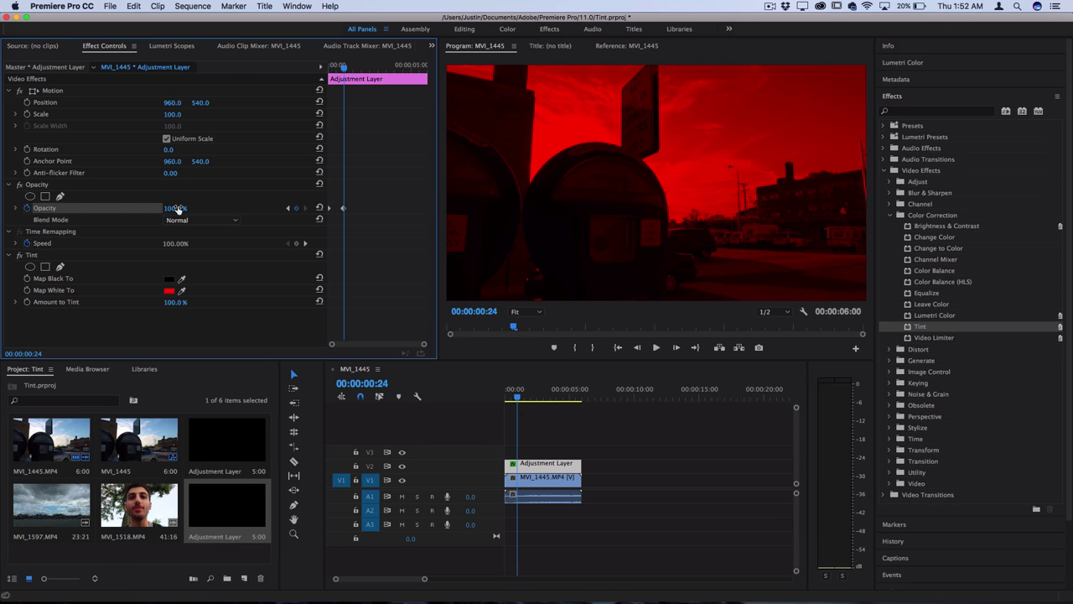
Add a 0% opacity keyframe at 00:00:02:18, then replay the red flash from the start.
{"action": "key", "text": "space"}
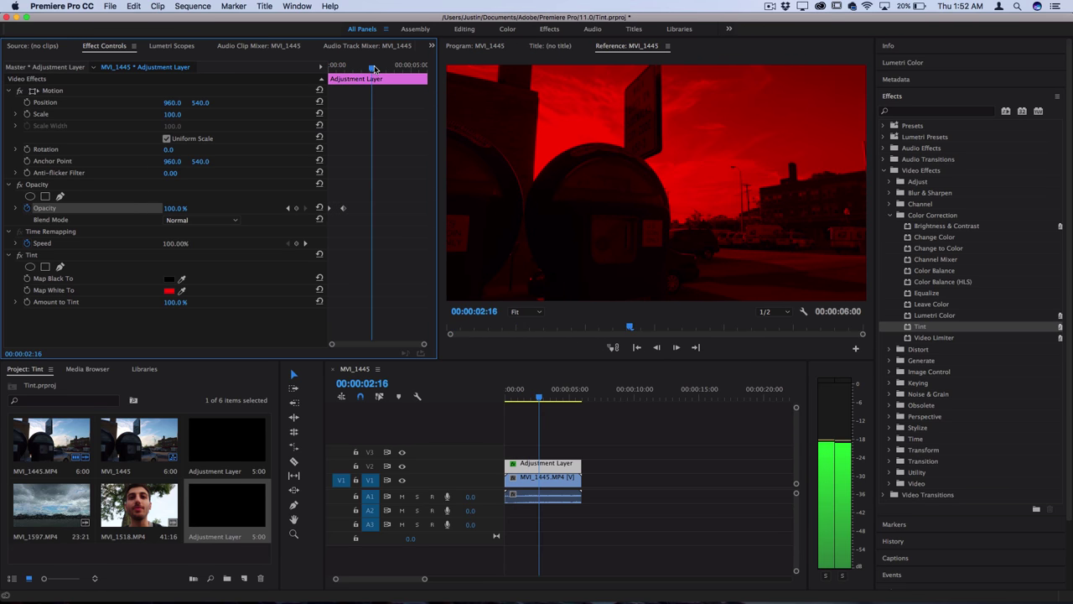
{"action": "left_click", "coordinate": [173, 209]}
{"action": "type", "text": "0"}
{"action": "key", "text": "Return"}
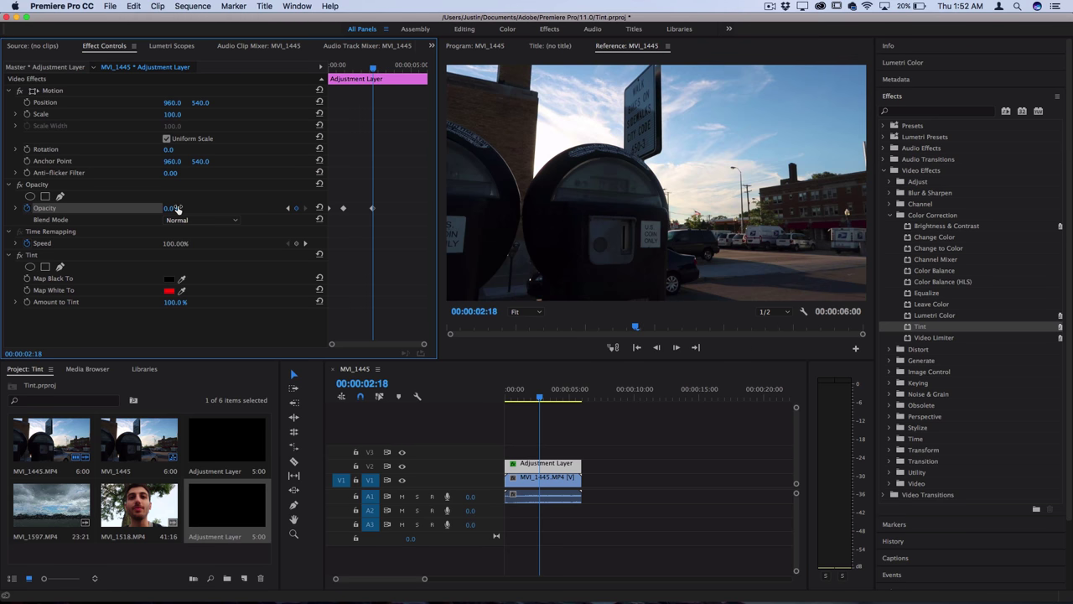
{"action": "left_click_drag", "start_coordinate": [541, 394], "coordinate": [391, 405]}
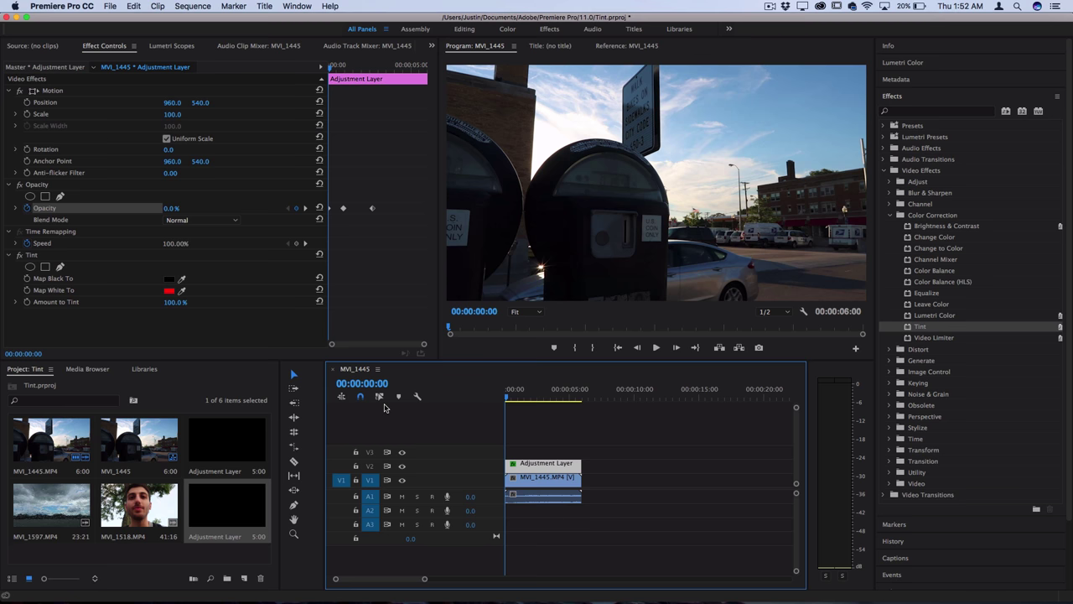
{"action": "key", "text": "space"}
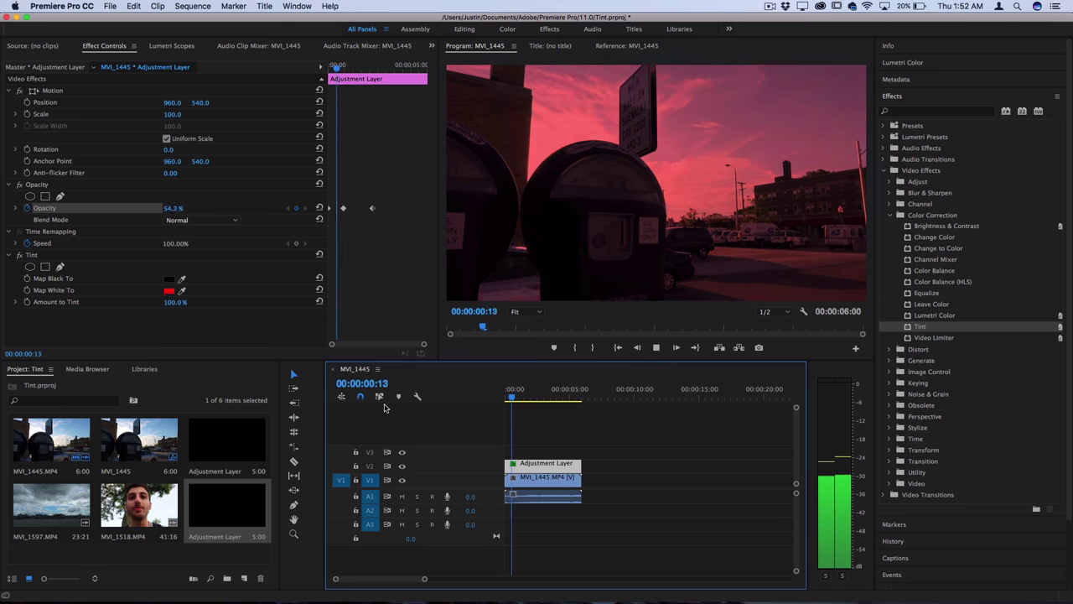